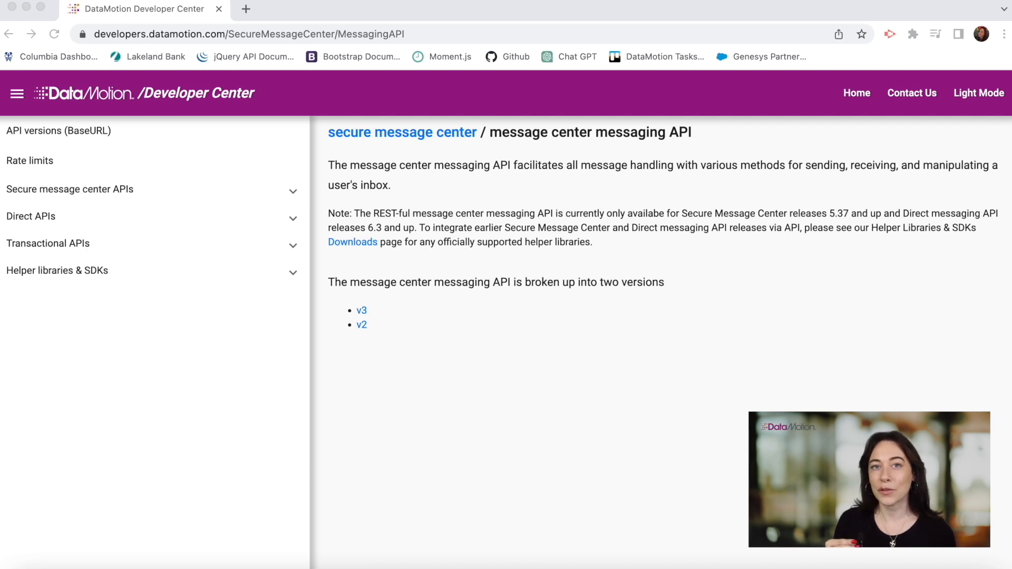
# Look up the v3 and v3 Sandbox base URLs of the message center messaging API in the API versions list
pyautogui.click(572, 502)
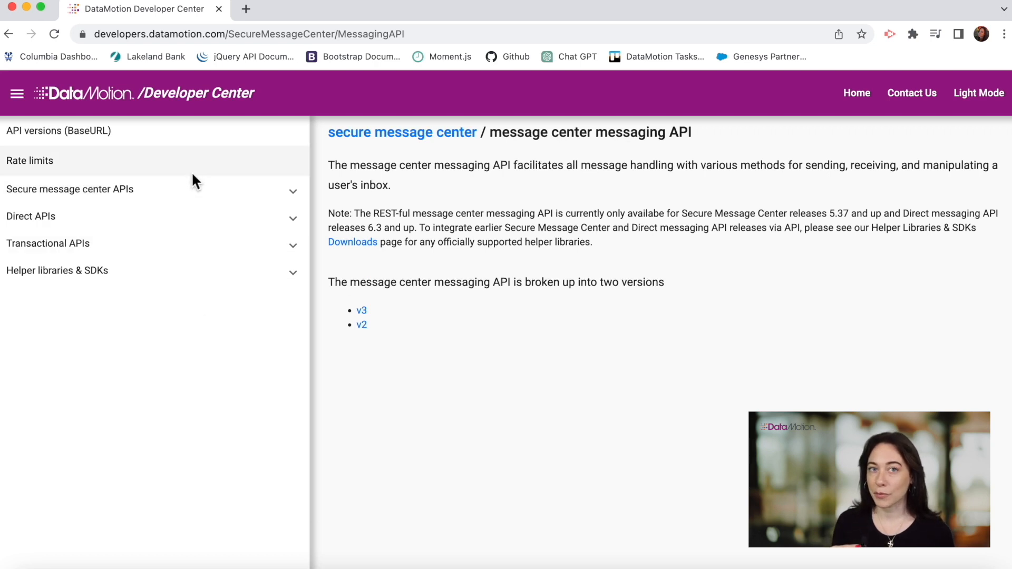
pyautogui.click(123, 132)
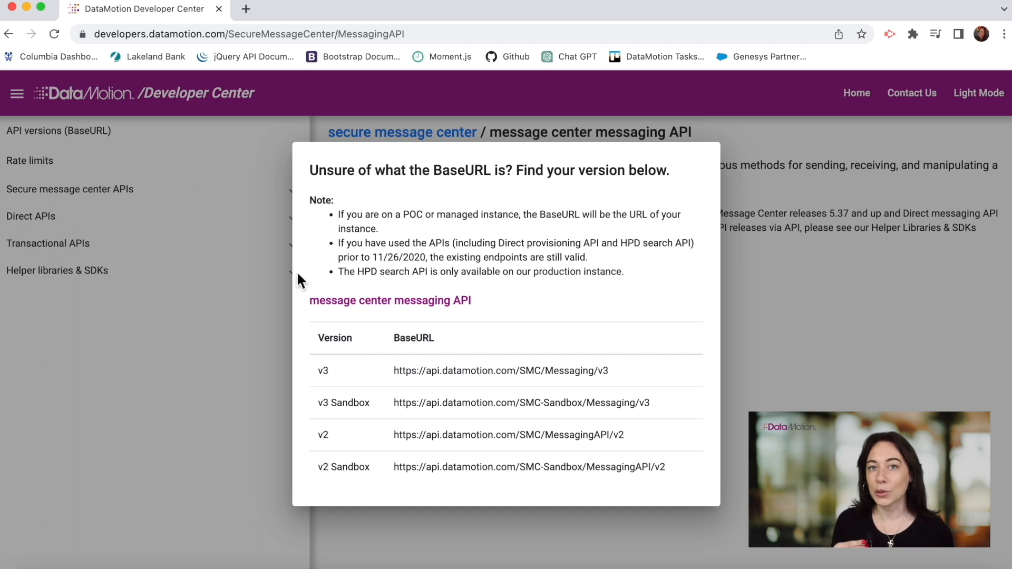
pyautogui.moveTo(305, 300); pyautogui.dragTo(431, 315)
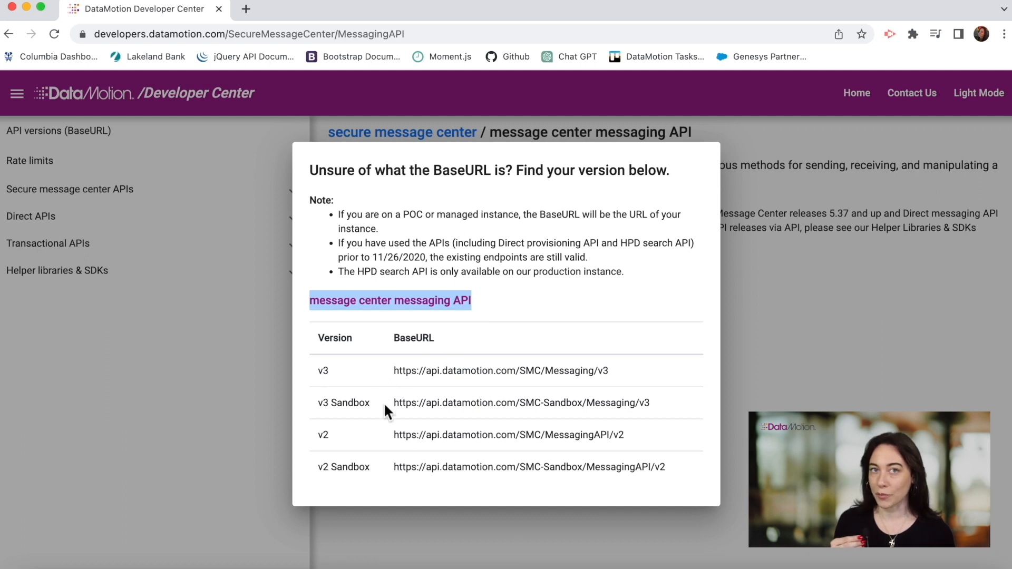
pyautogui.moveTo(387, 372); pyautogui.dragTo(610, 372)
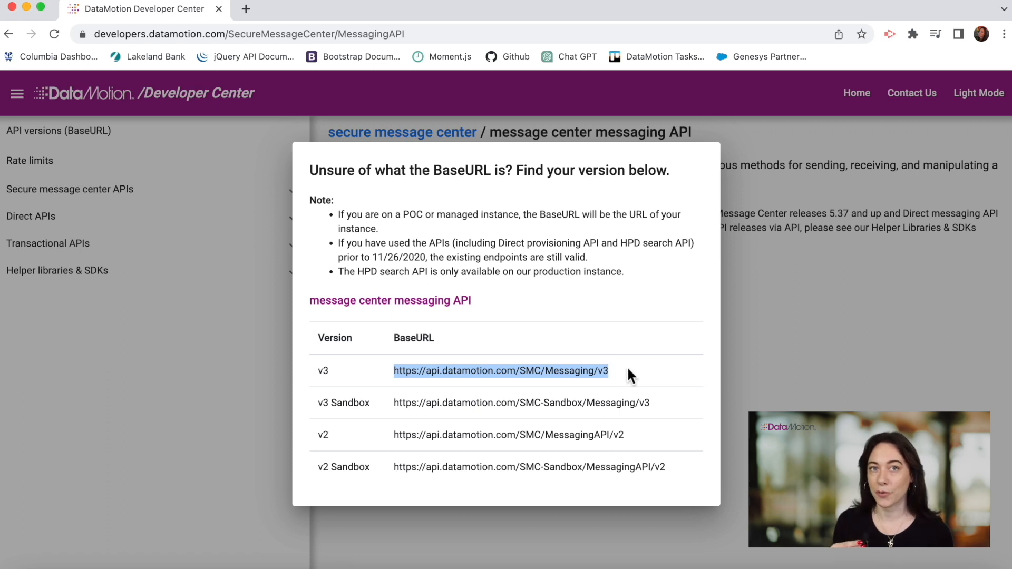
pyautogui.moveTo(656, 405); pyautogui.dragTo(397, 409)
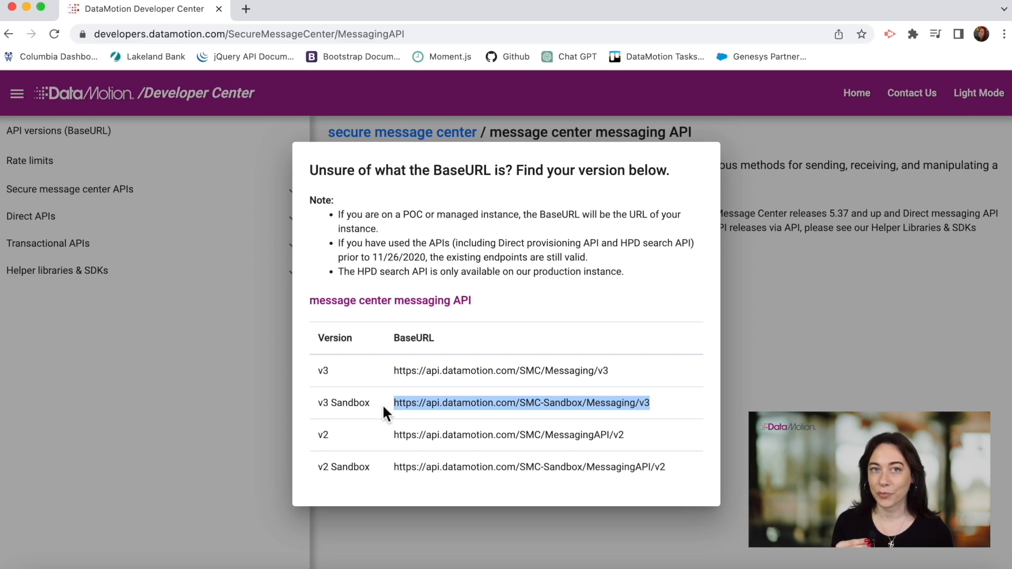
pyautogui.click(253, 390)
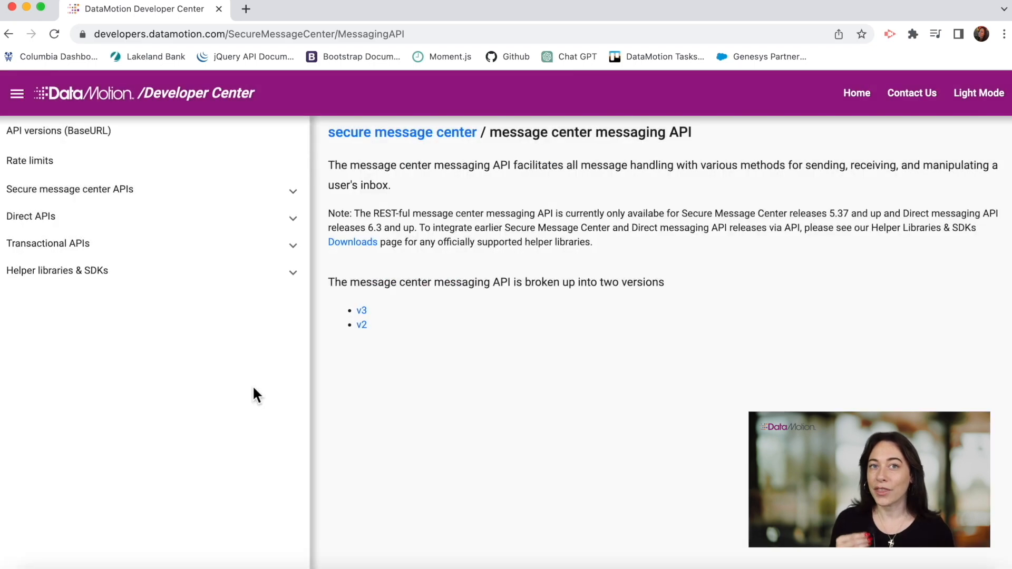
# Open the v3 "Retrieve an access token" documentation of the message center messaging API and review its request and response details
pyautogui.click(260, 197)
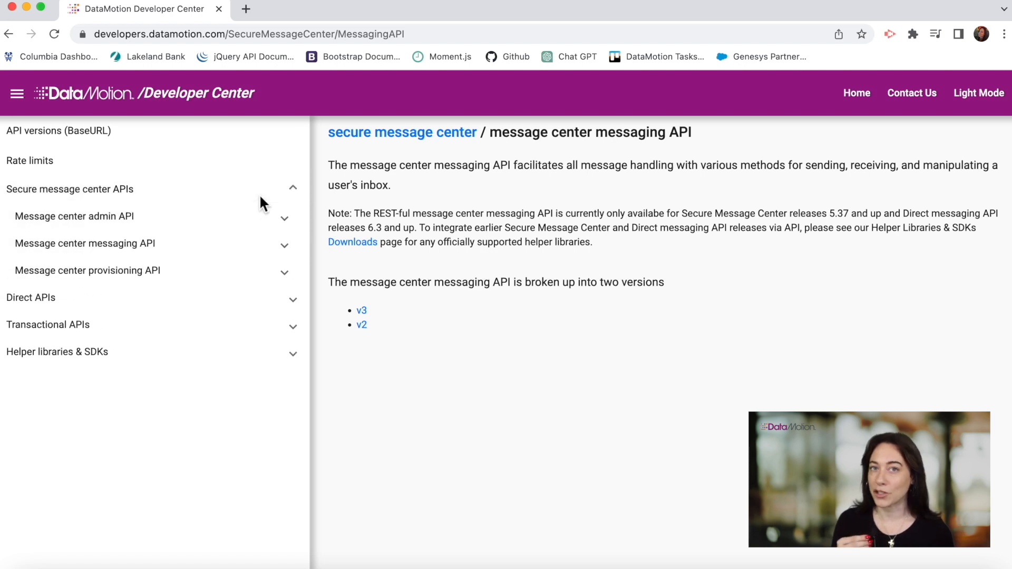
pyautogui.click(249, 243)
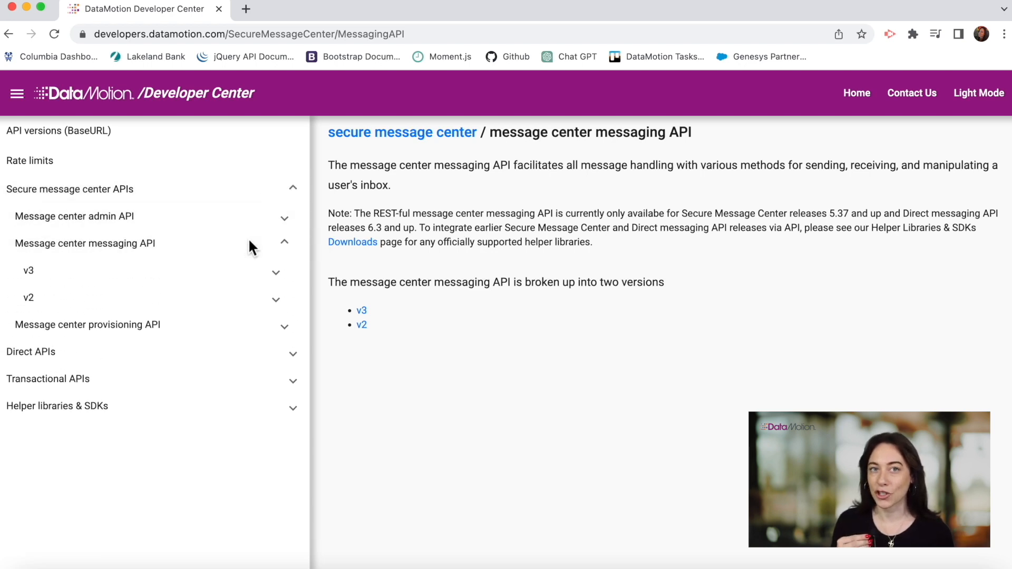
pyautogui.click(245, 270)
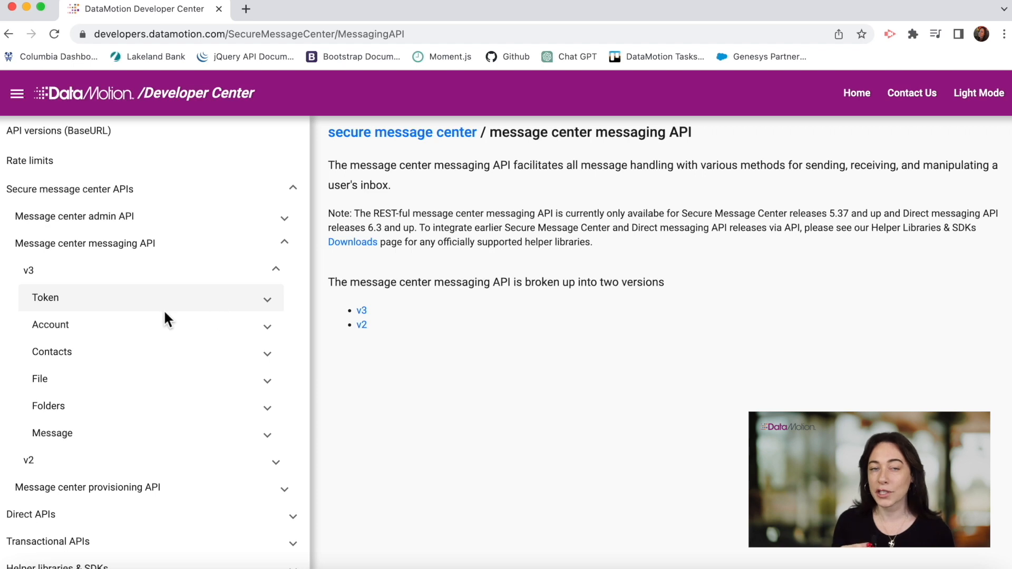
pyautogui.click(91, 299)
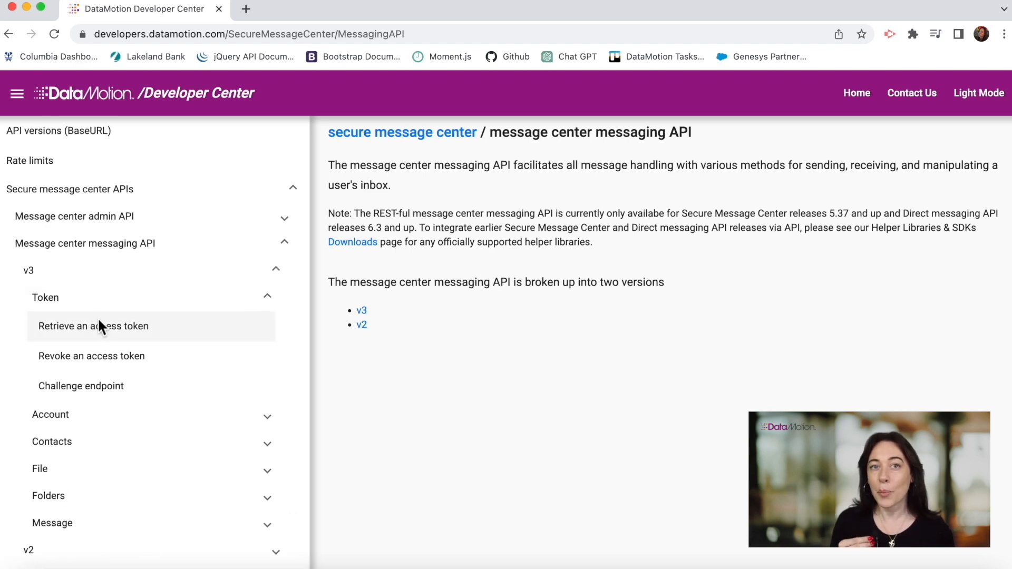
pyautogui.click(161, 327)
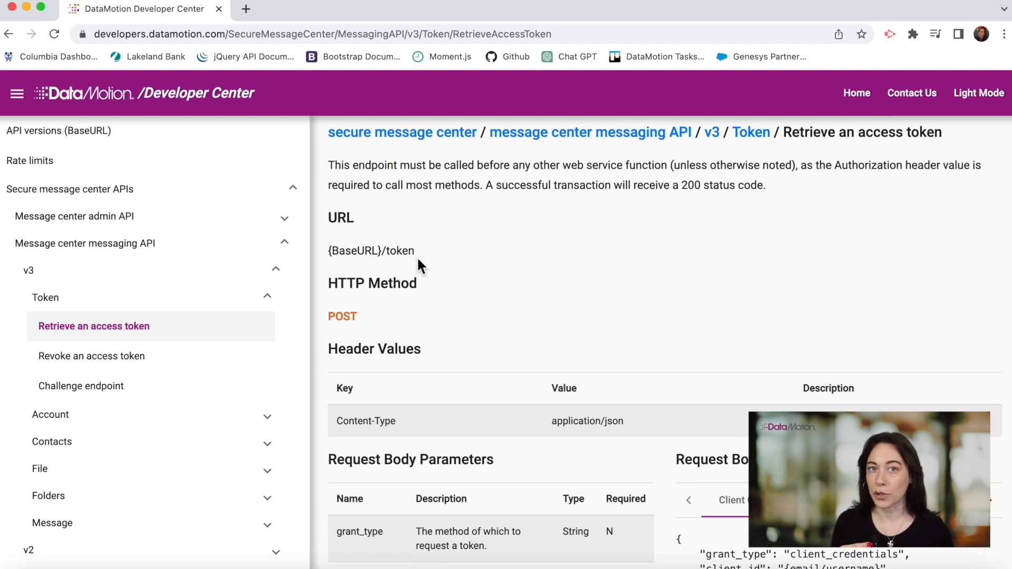
pyautogui.scroll(-5, 419, 265)
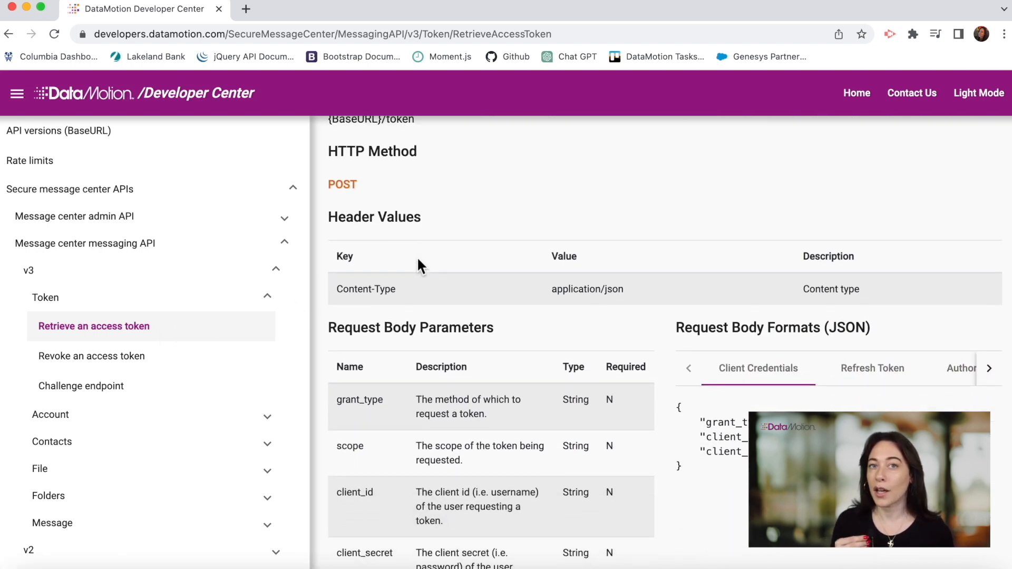
pyautogui.scroll(-5, 417, 256)
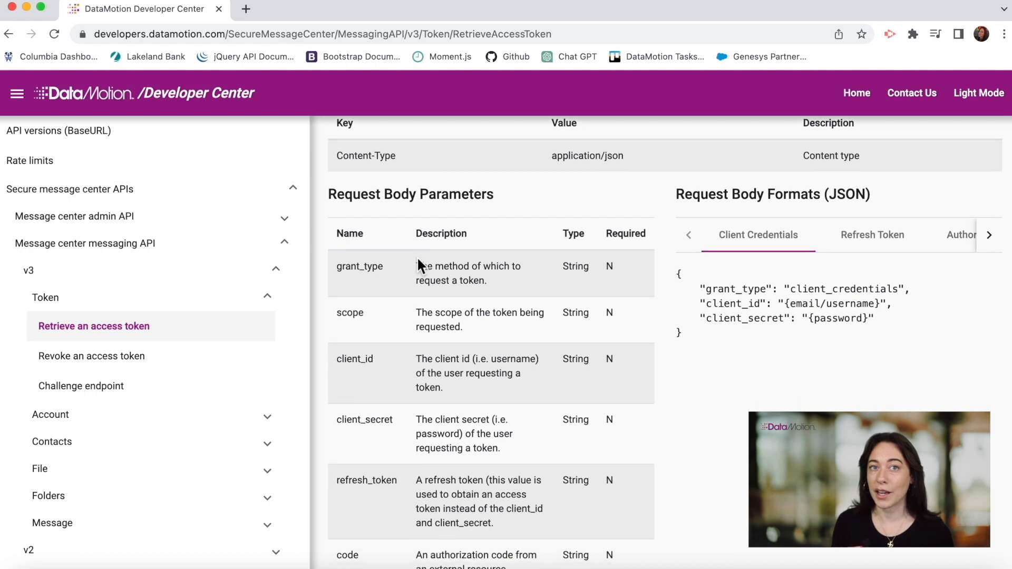
pyautogui.scroll(-8, 417, 258)
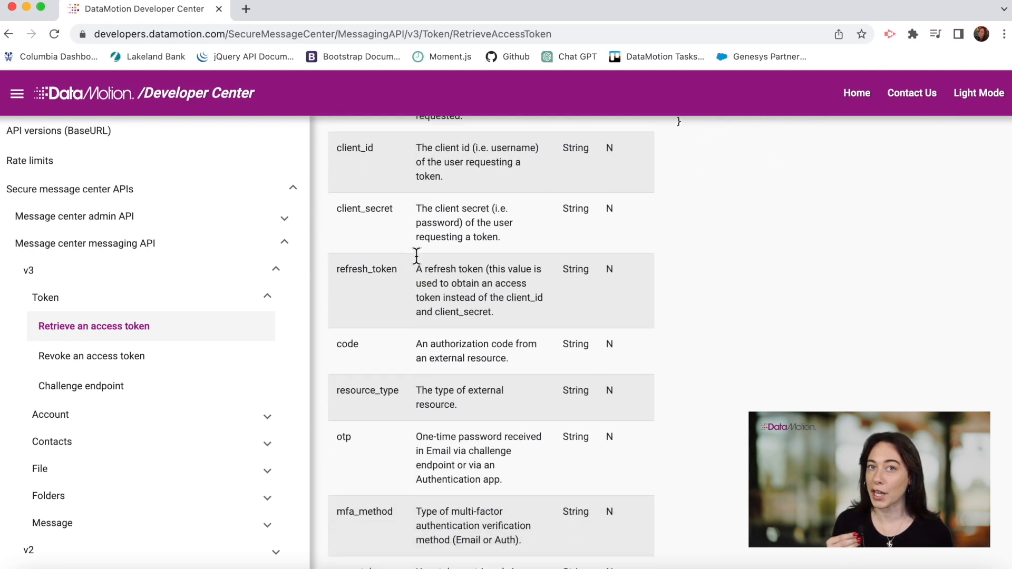
pyautogui.scroll(-15, 416, 255)
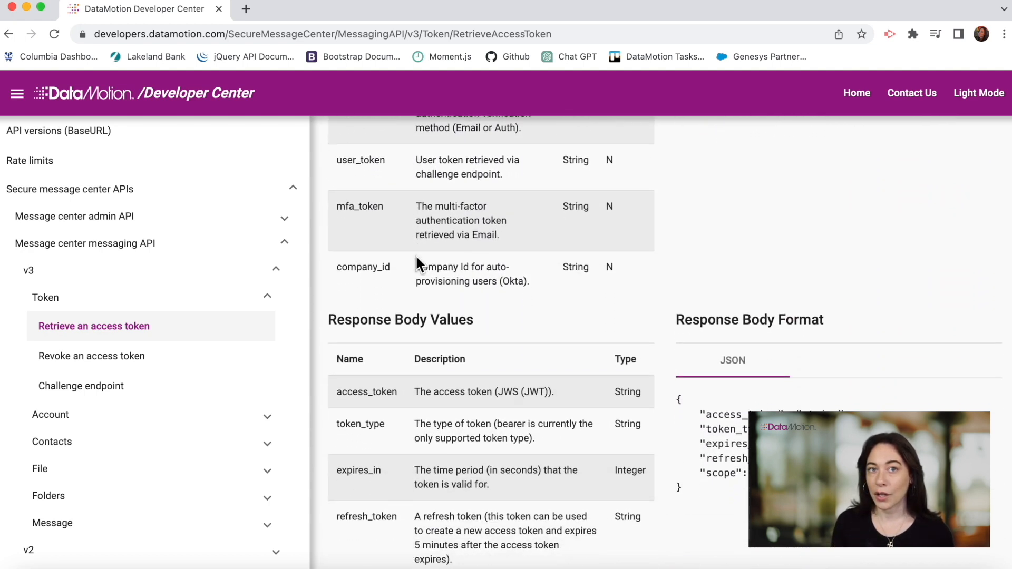
pyautogui.scroll(-4, 416, 258)
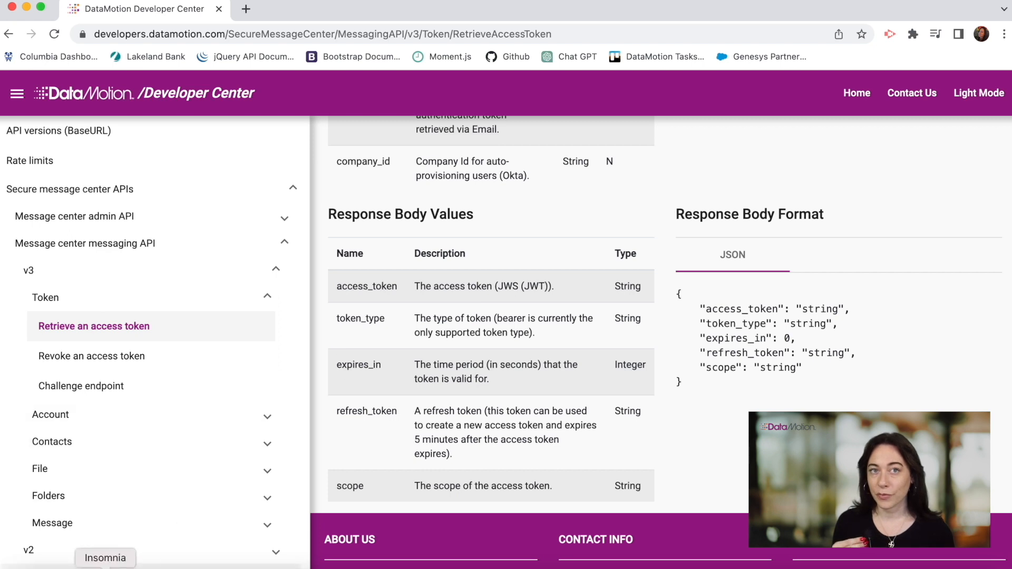
# Switch to Insomnia and create a request collection named "DataMotion SMC API"
pyautogui.click(105, 567)
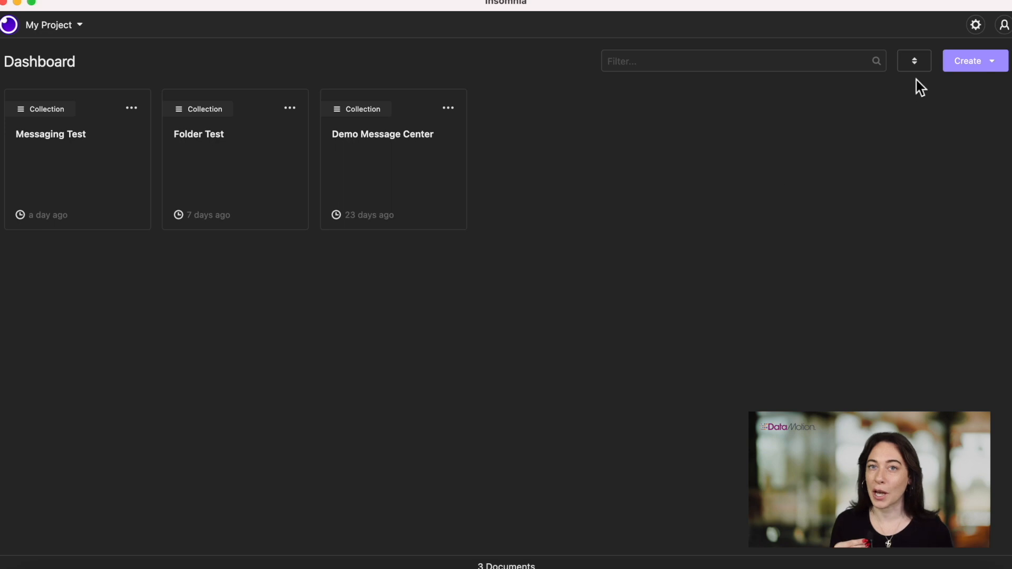
pyautogui.click(988, 59)
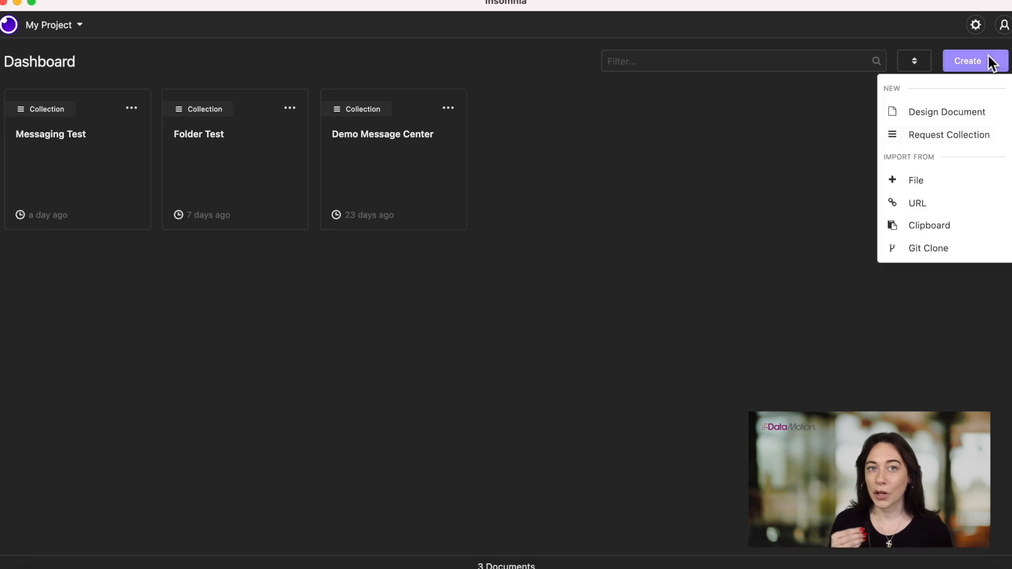
pyautogui.click(961, 134)
pyautogui.write('DataMotion SMC API')
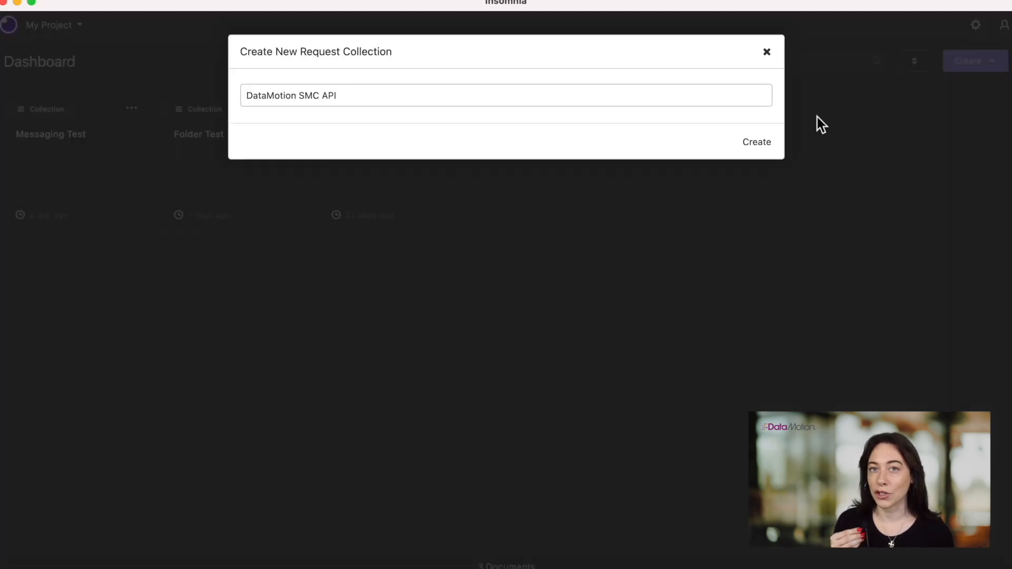
pyautogui.click(766, 142)
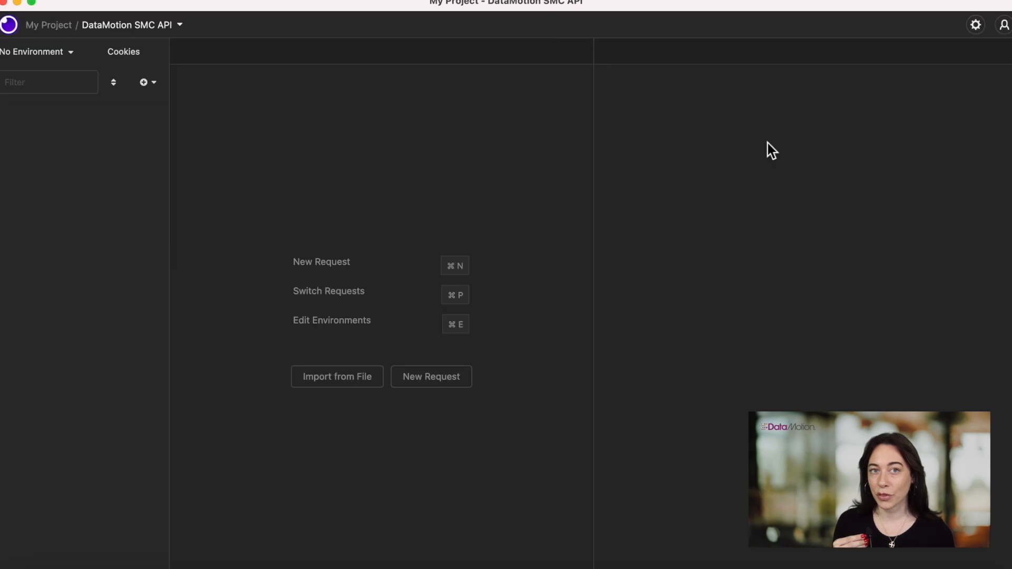
# Create a POST request named "Access Token" with a JSON body in the collection
pyautogui.click(163, 87)
pyautogui.click(168, 113)
pyautogui.write('Access Token')
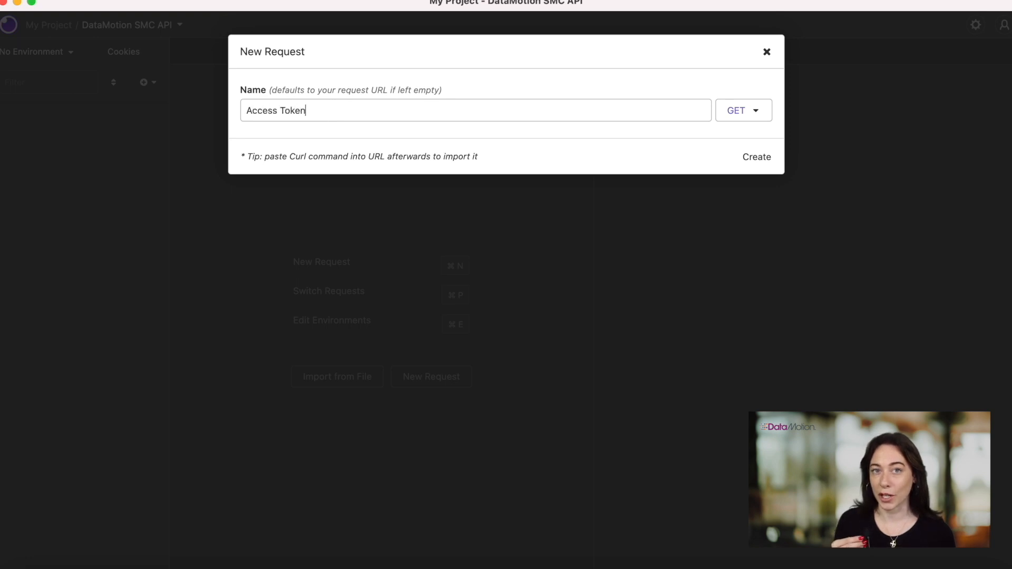
pyautogui.click(754, 113)
pyautogui.click(708, 159)
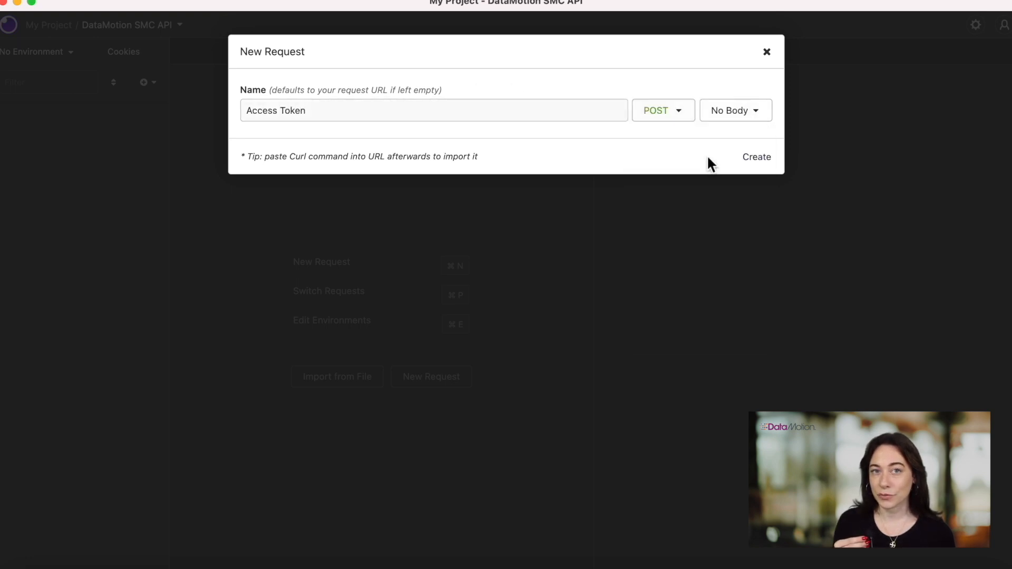
pyautogui.click(753, 110)
pyautogui.click(657, 252)
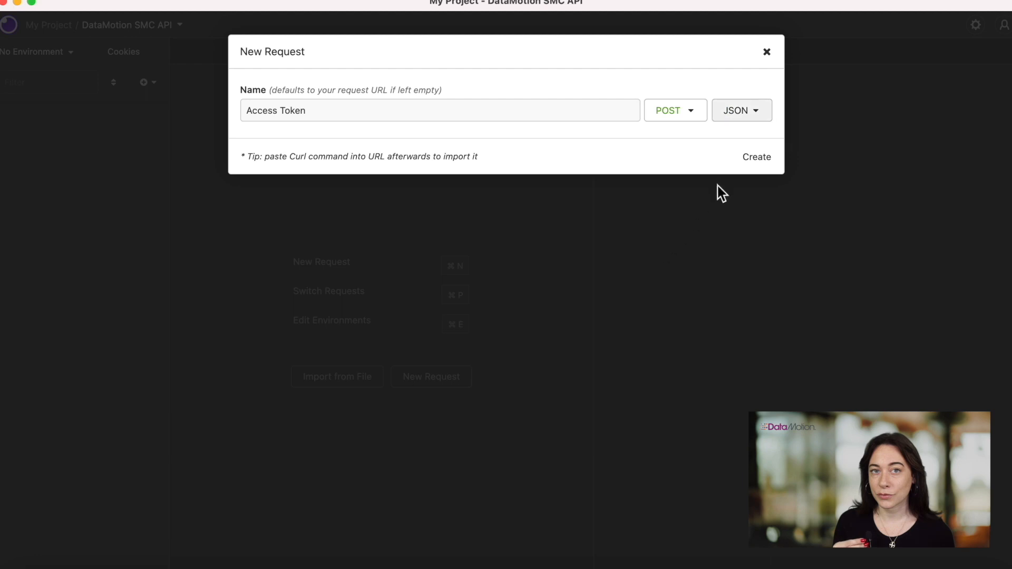
pyautogui.click(745, 171)
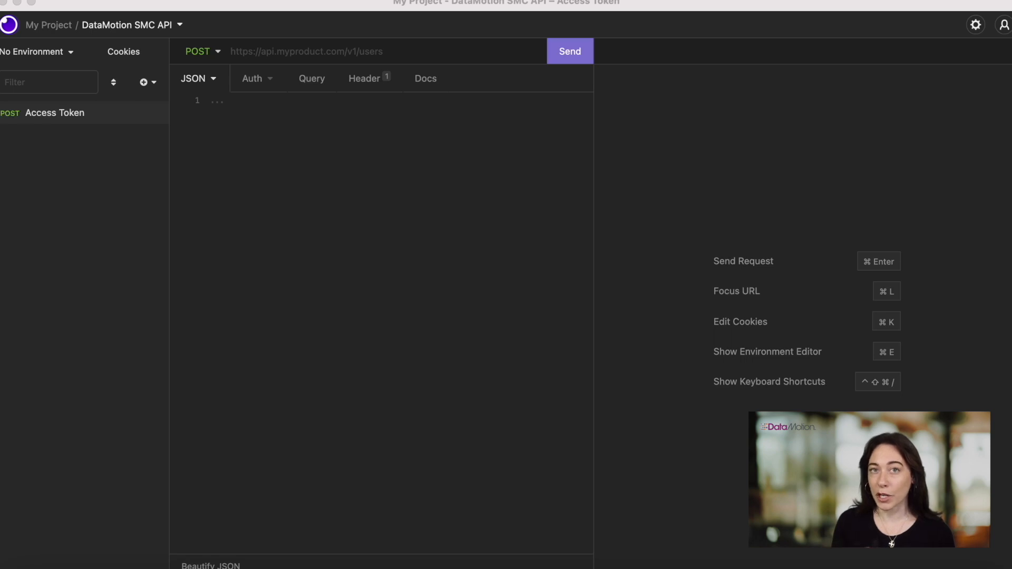
pyautogui.click(345, 55)
pyautogui.press('super+v')
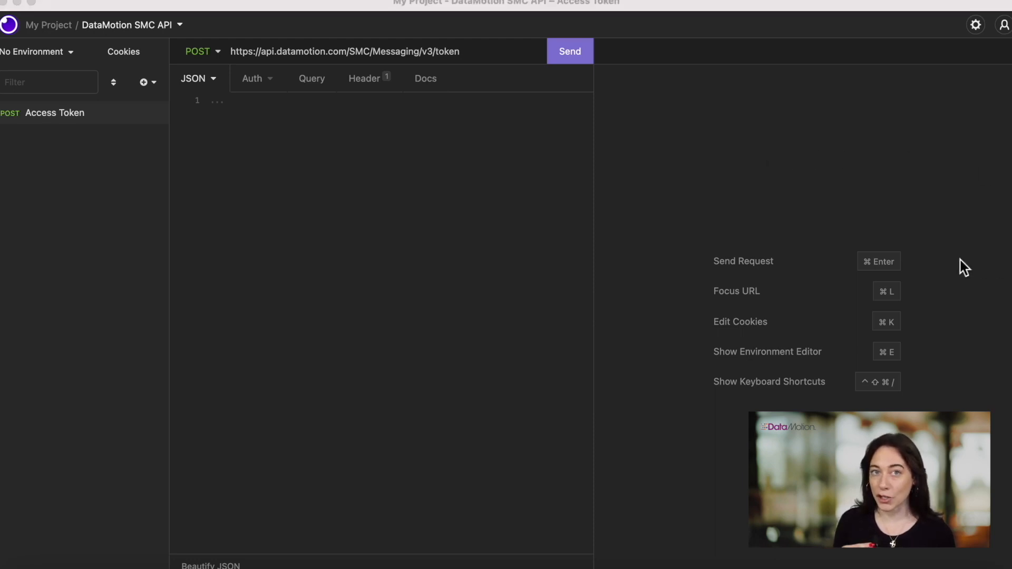
pyautogui.click(302, 187)
pyautogui.press('super+v')
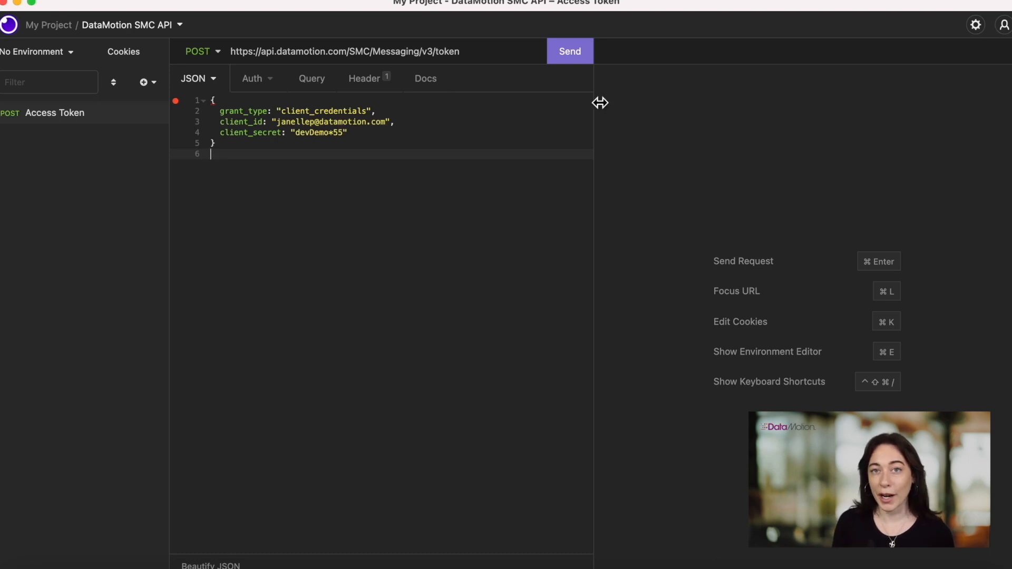
# Send the Access Token request and select the access token value in the response
pyautogui.click(587, 61)
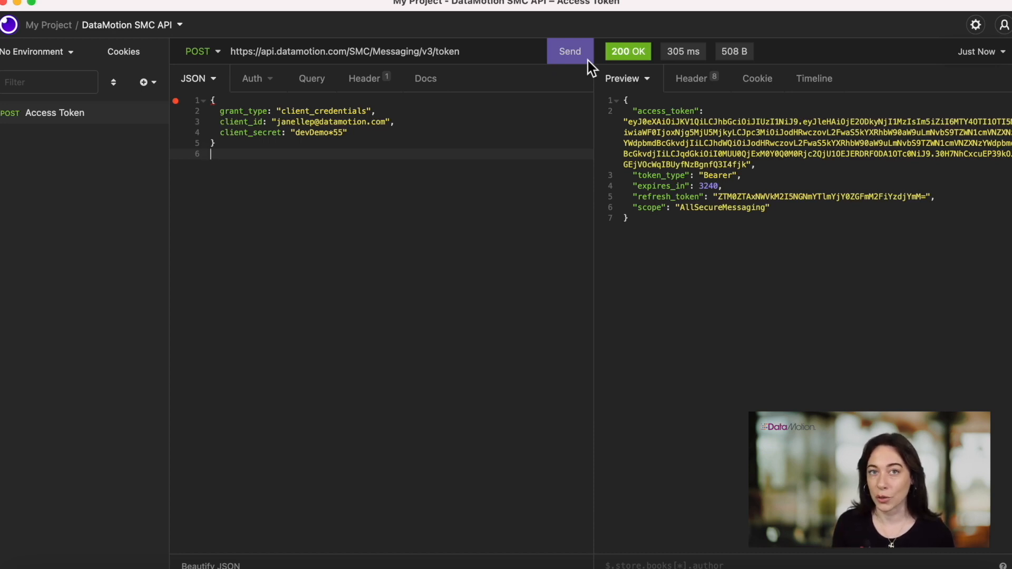
pyautogui.moveTo(624, 121); pyautogui.dragTo(746, 163)
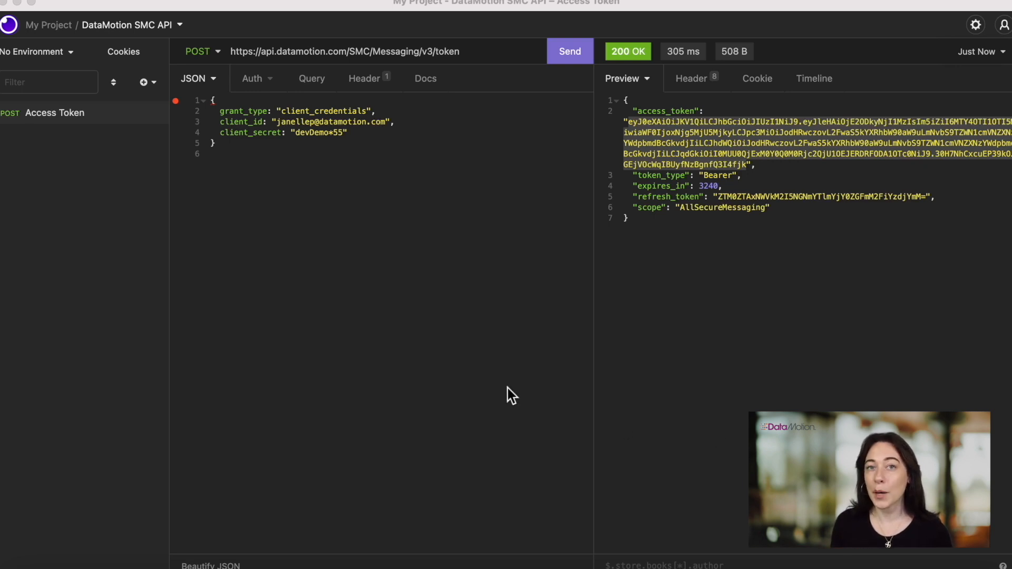
# Switch to the browser, open the v3 "Get message summaries" documentation under Message, and review its header values and query parameters
pyautogui.click(79, 566)
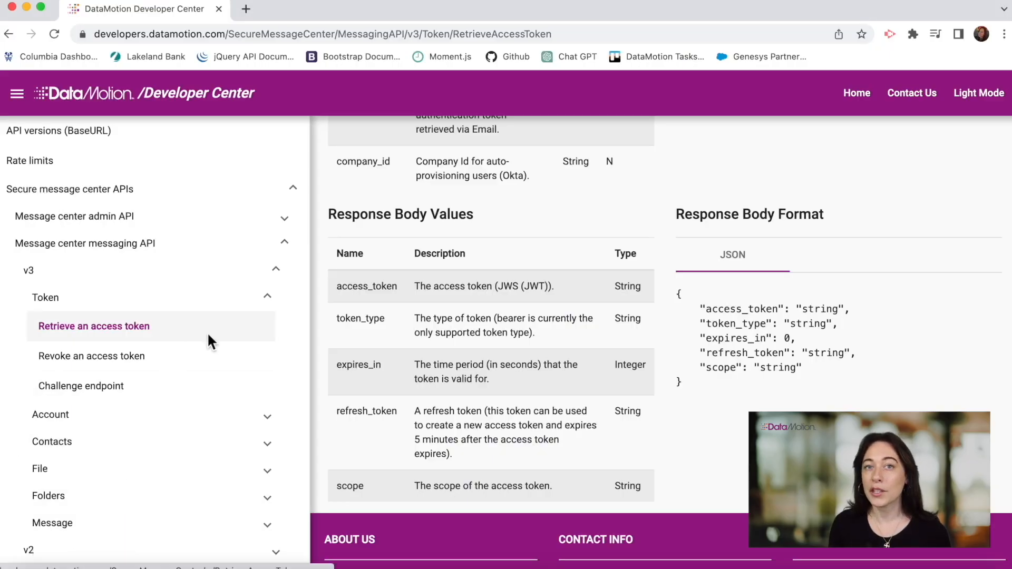
pyautogui.scroll(-3, 208, 335)
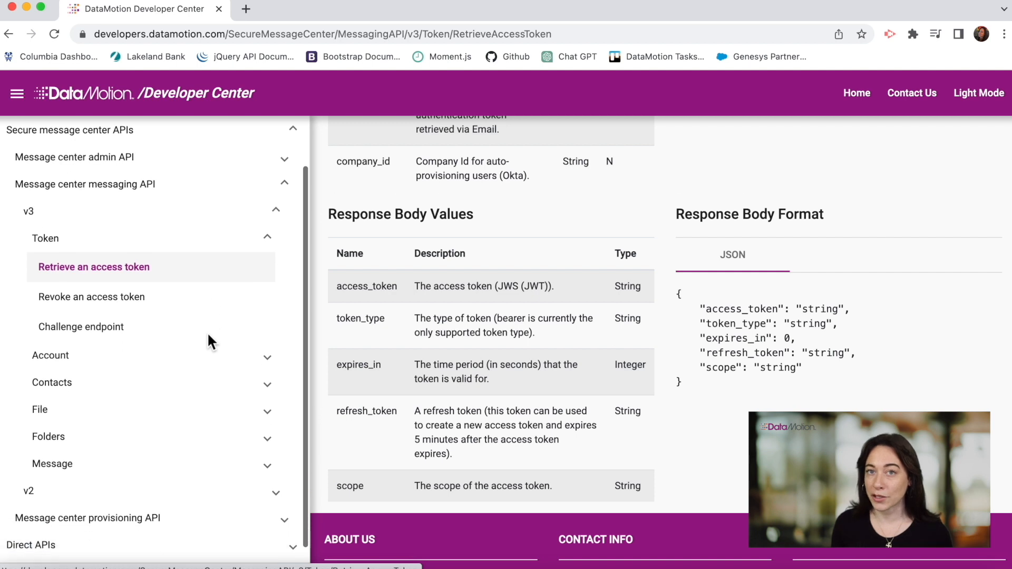
pyautogui.click(231, 437)
pyautogui.scroll(-4, 232, 437)
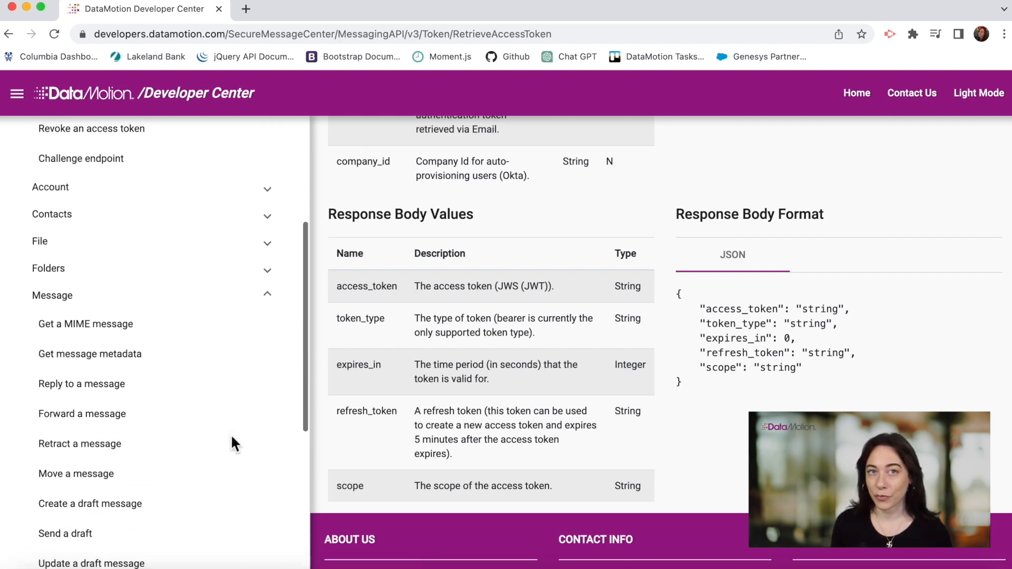
pyautogui.scroll(-2, 229, 434)
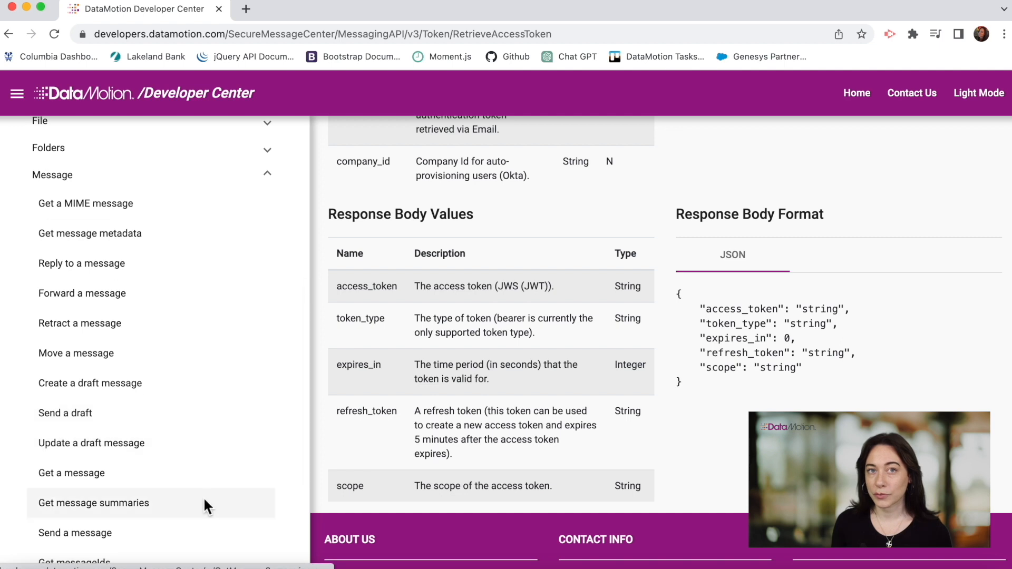
pyautogui.click(204, 504)
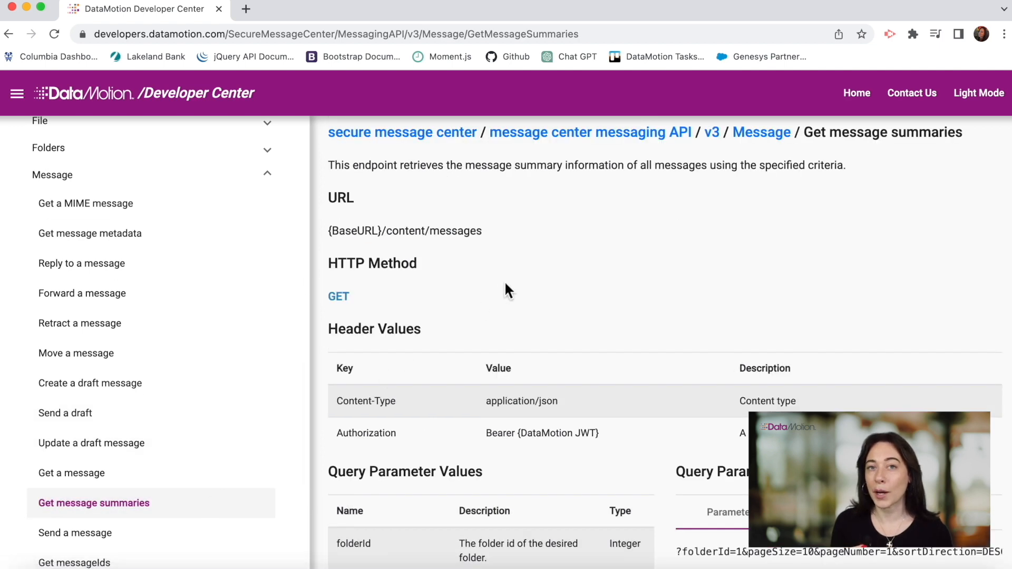
pyautogui.scroll(-3, 505, 284)
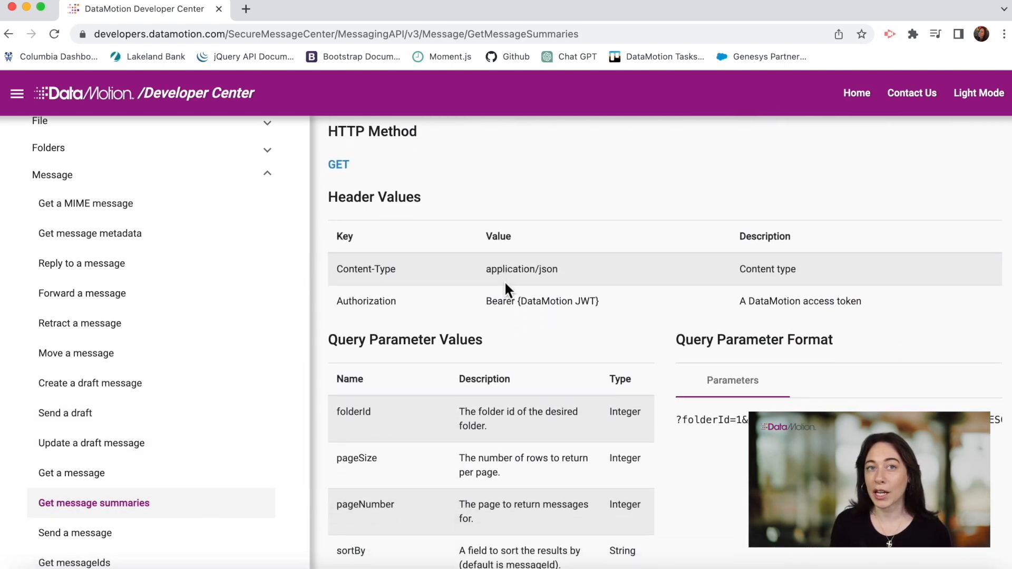
pyautogui.scroll(-3, 504, 281)
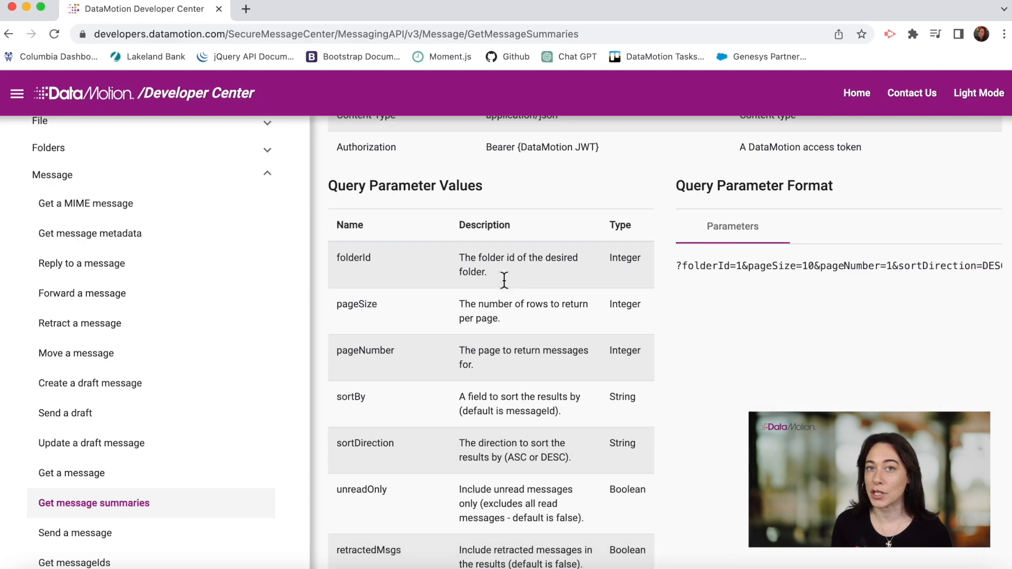
# Review the response body values and JSON response format in the Get message summaries documentation
pyautogui.scroll(-10, 504, 285)
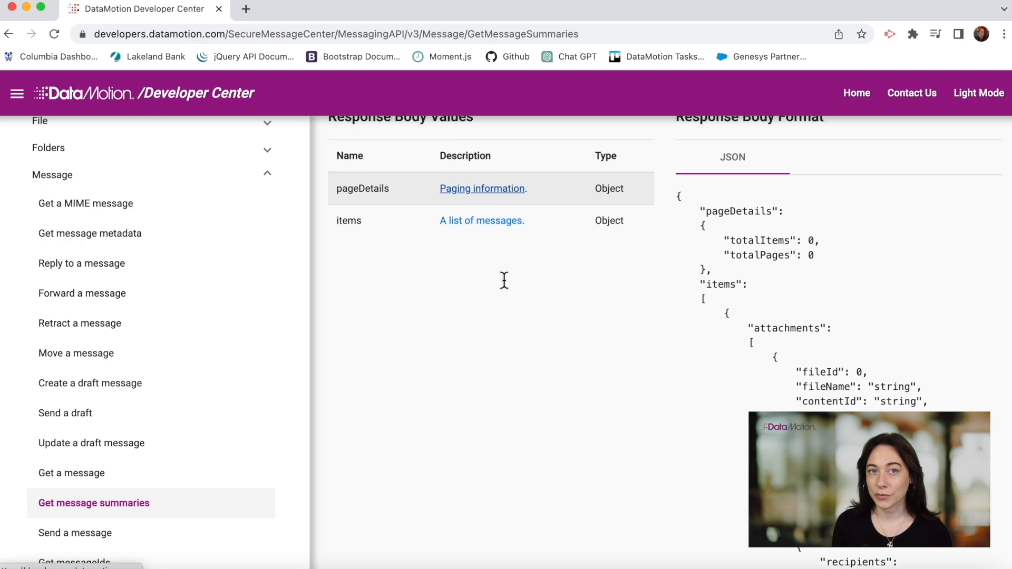
pyautogui.scroll(4, 503, 280)
pyautogui.scroll(12, 504, 280)
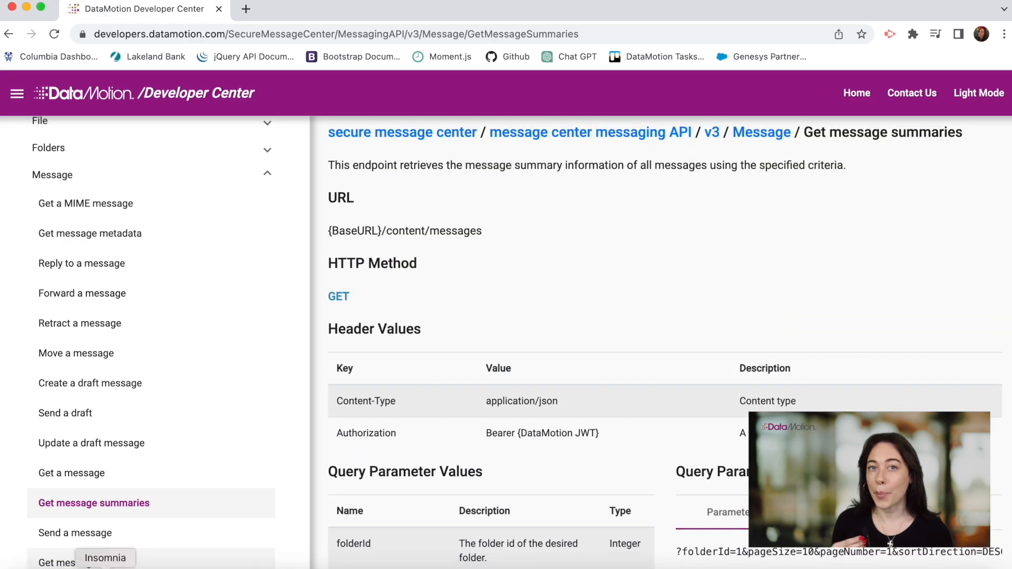
# Switch to Insomnia and create a GET request named "Get Message Summaries" in the DataMotion SMC API collection
pyautogui.click(106, 567)
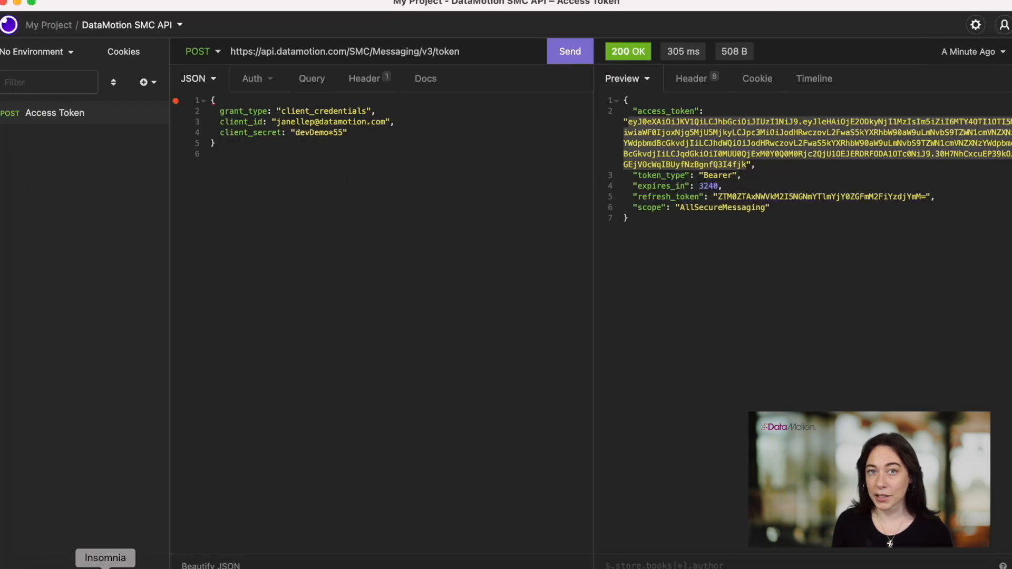
pyautogui.click(152, 83)
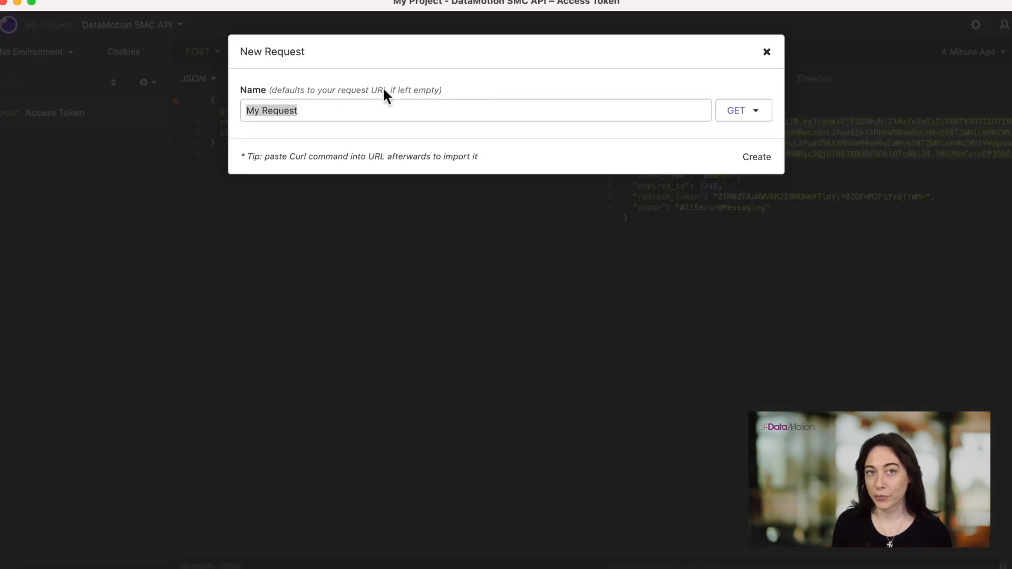
pyautogui.write('Get Message Summaries')
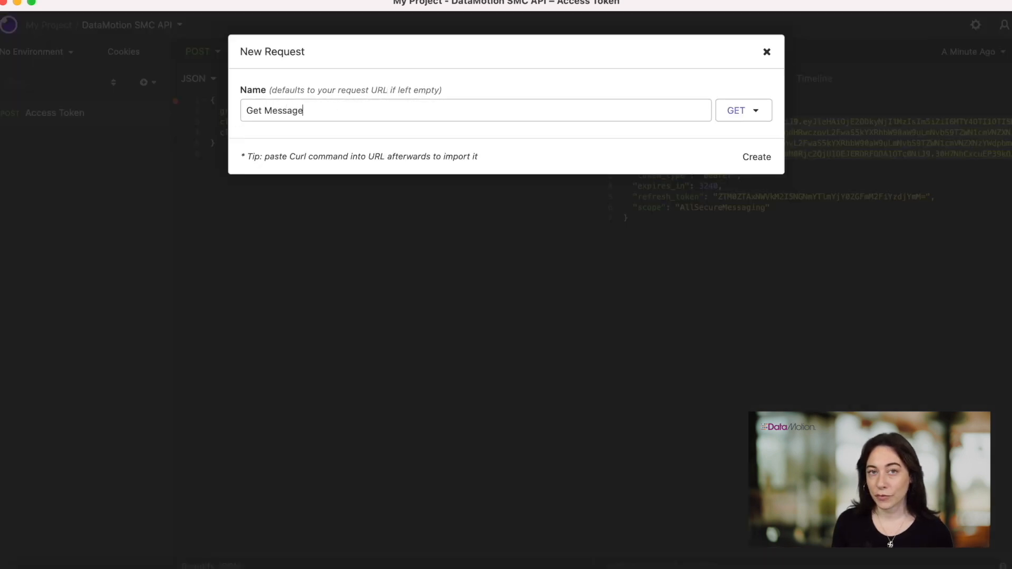
pyautogui.click(779, 162)
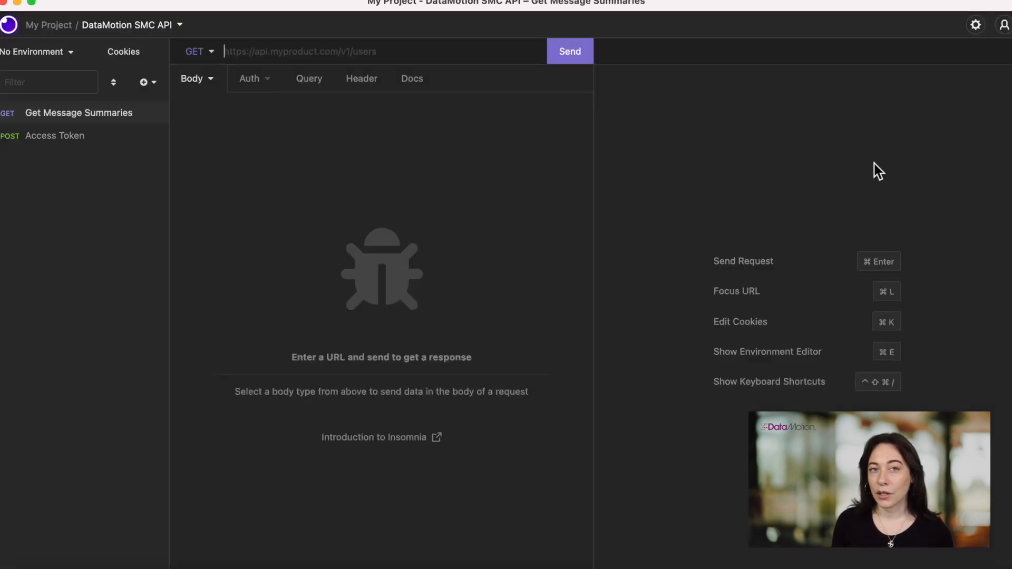
# Paste the message summaries endpoint as the request URL, with its query including pageSize=10, pageNumber=1, sortDirection=DESC and metadata=true
pyautogui.press('super+Tab')
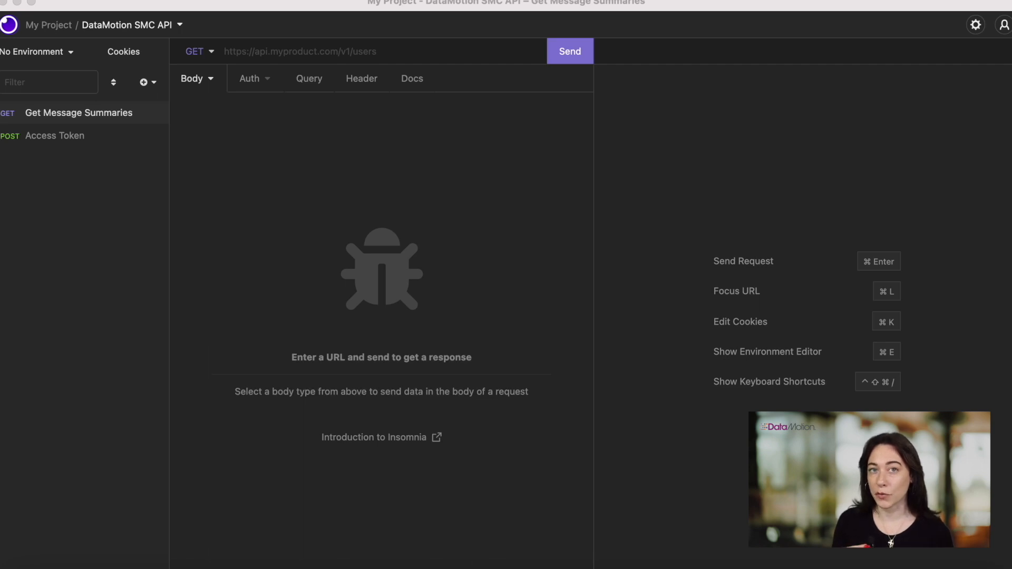
pyautogui.click(253, 59)
pyautogui.press('super+v')
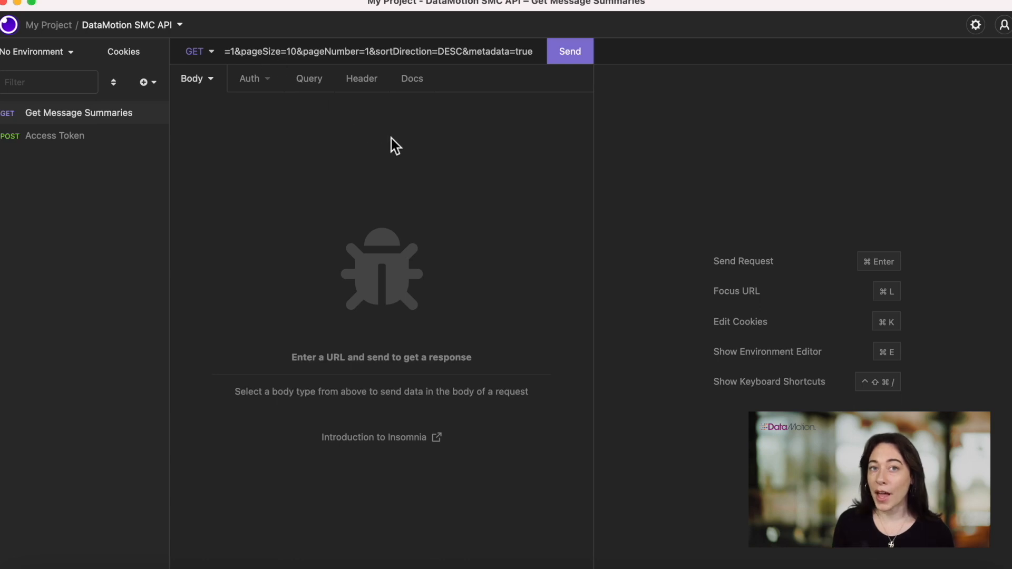
# Add a Content-Type header with the value application/json to the Get Message Summaries request
pyautogui.click(375, 88)
pyautogui.click(303, 115)
pyautogui.write('Content-Type')
pyautogui.press('Tab')
pyautogui.write('application/json')
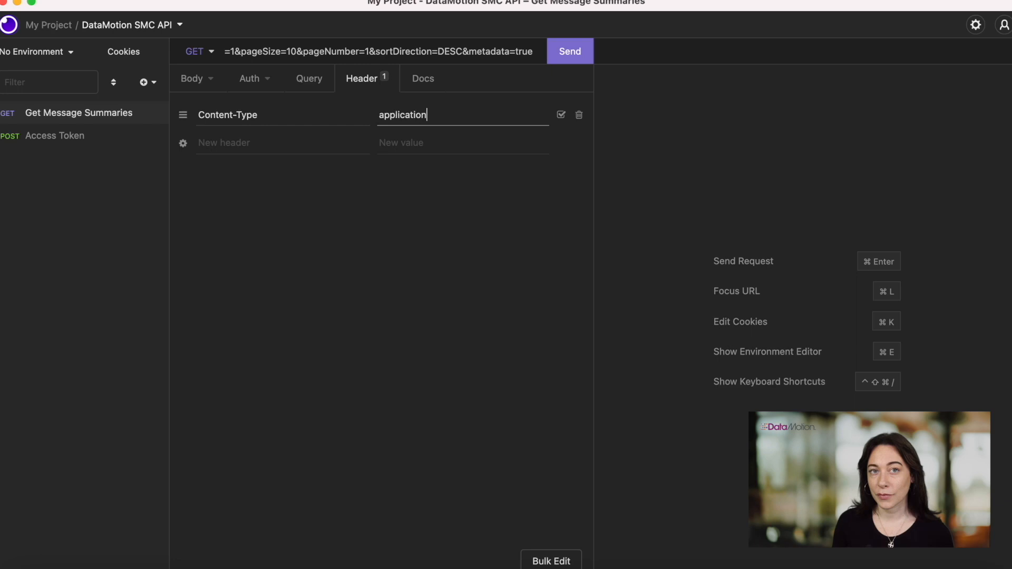
# Add an Authorization header containing "Bearer" followed by the access token, and send the Get Message Summaries request
pyautogui.click(216, 143)
pyautogui.write('Authorization')
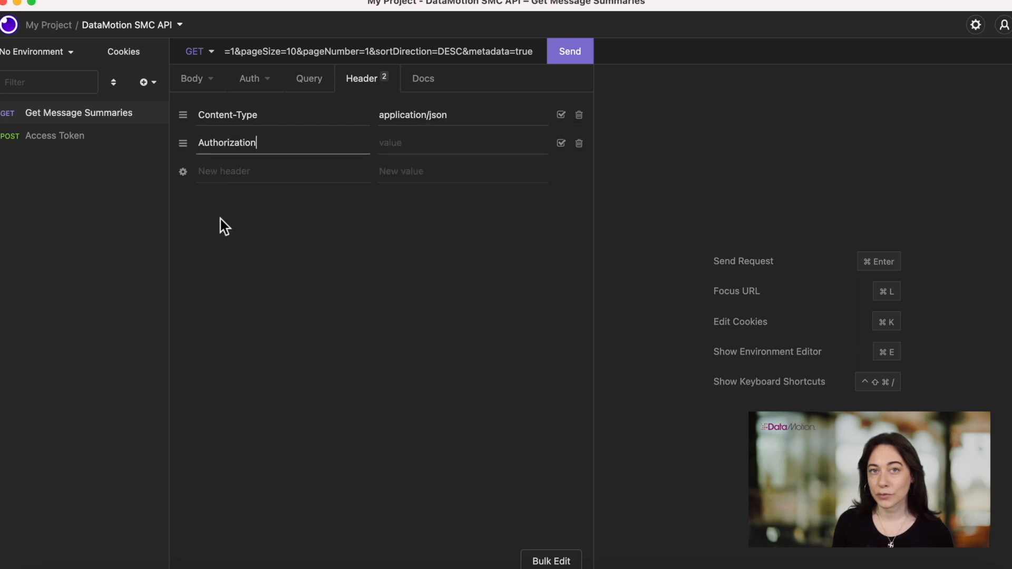
pyautogui.press('super+Tab')
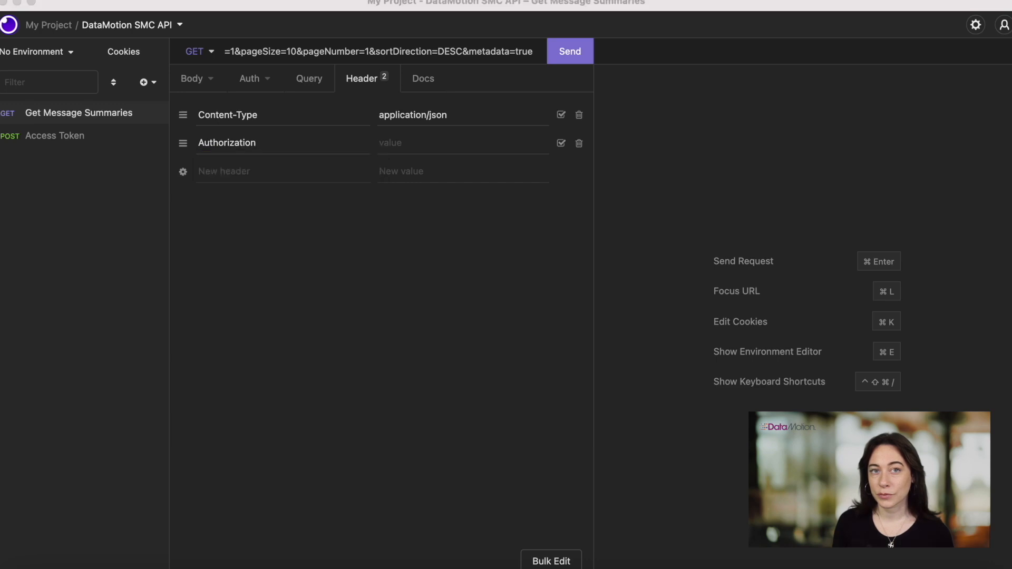
pyautogui.click(420, 148)
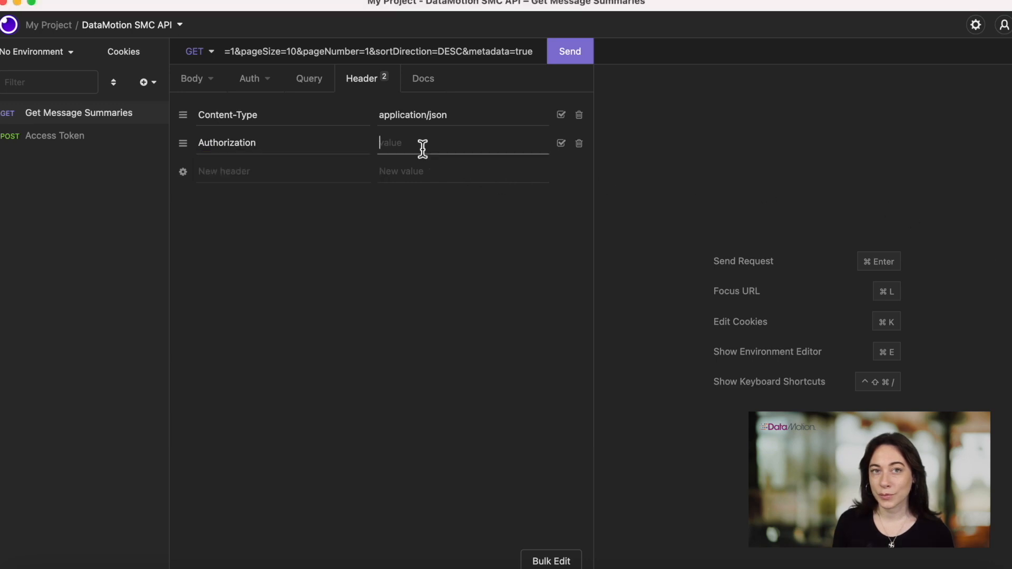
pyautogui.press('super+v')
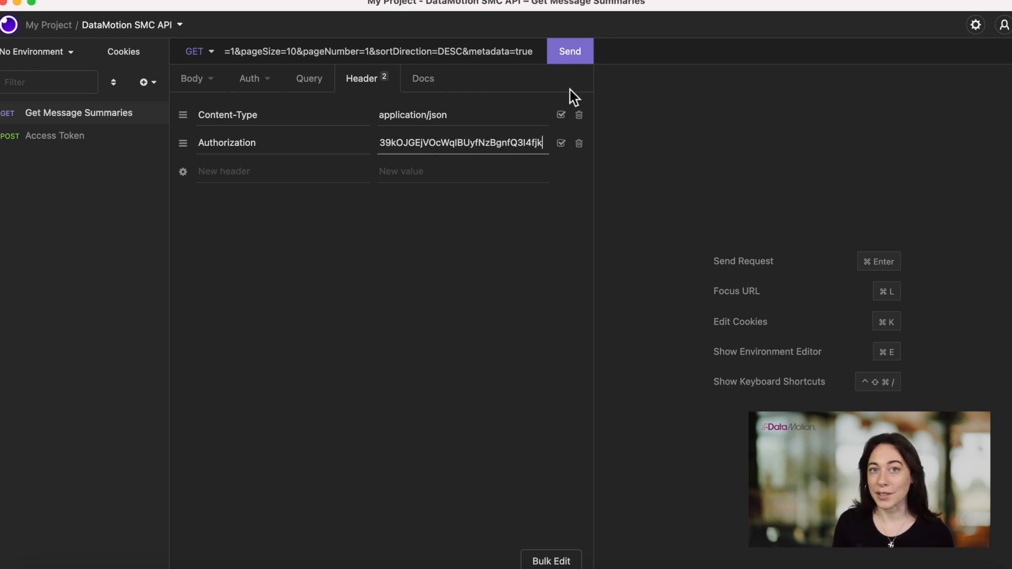
pyautogui.click(584, 63)
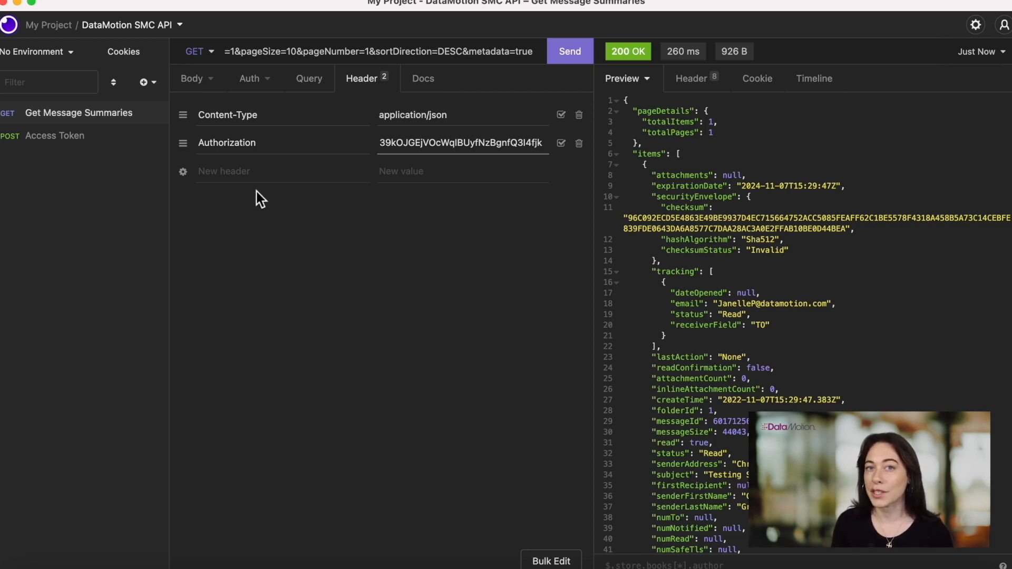
# Clear the name of the Authorization header and resend the request without it
pyautogui.moveTo(263, 145); pyautogui.dragTo(194, 144)
pyautogui.press('BackSpace')
pyautogui.click(587, 63)
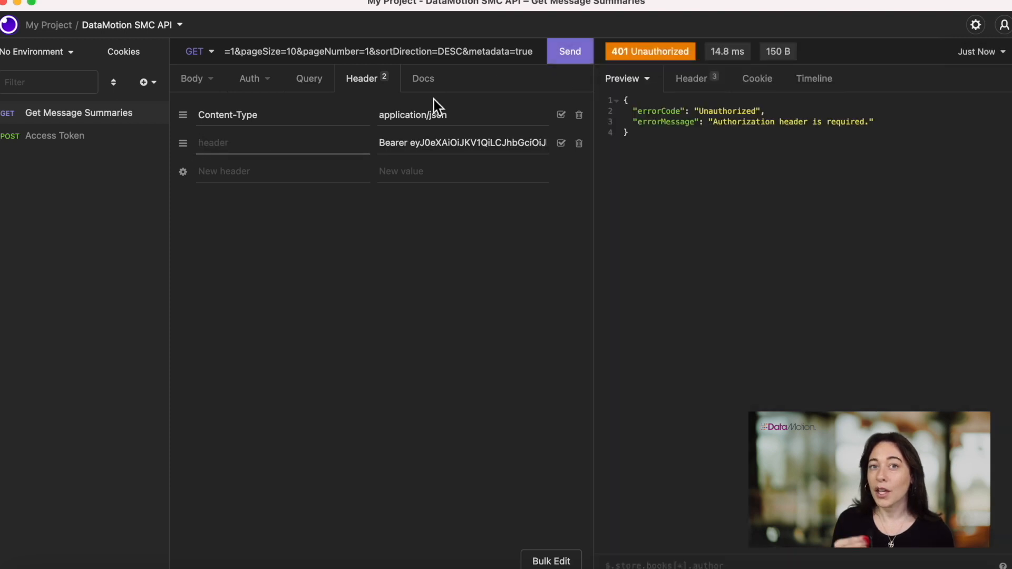
# Undo the removal of the Authorization header name and resend the Get Message Summaries request
pyautogui.press('super+z')
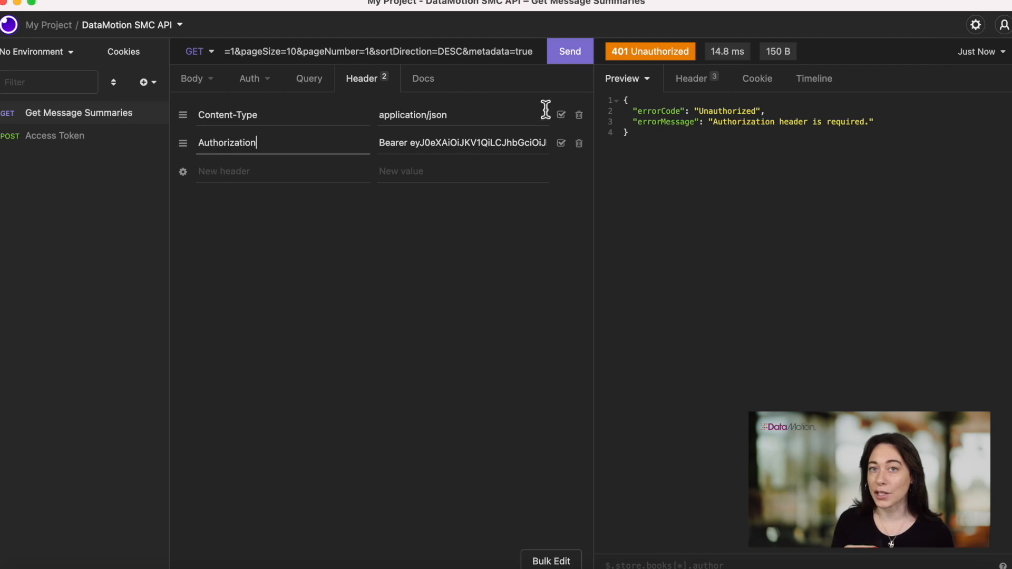
pyautogui.click(588, 65)
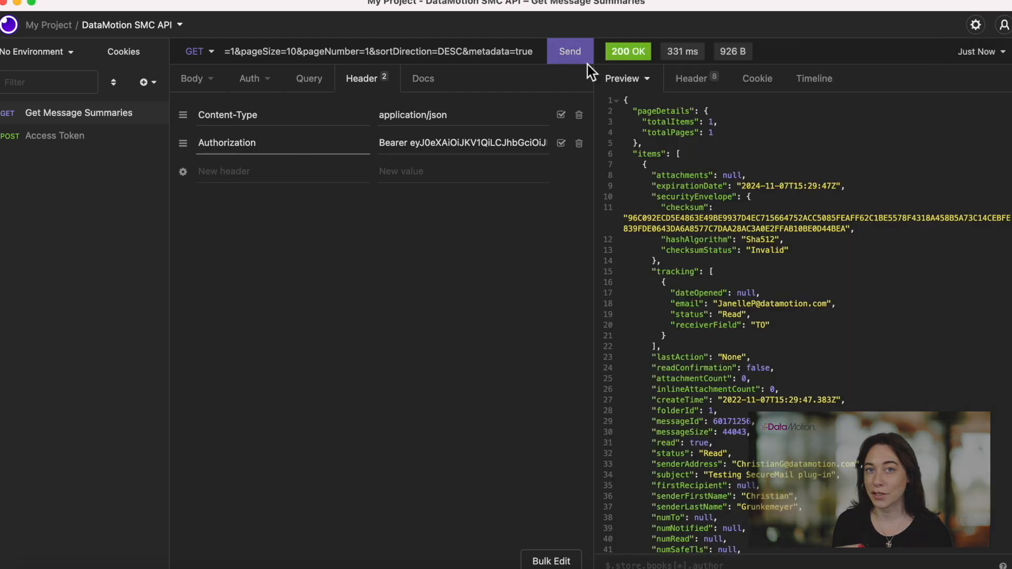